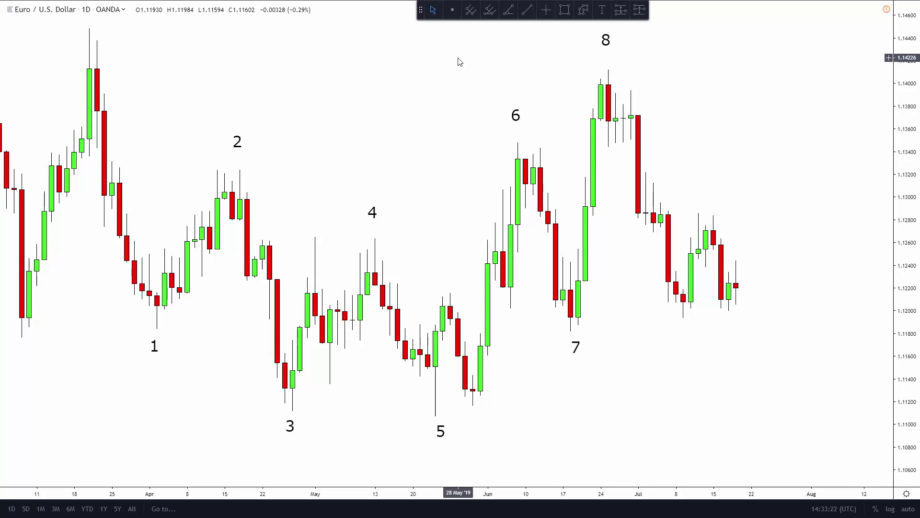
Draw an Andrews' pitchfork anchored at swing point 1, point 2's high and point 3's low.
click(470, 10)
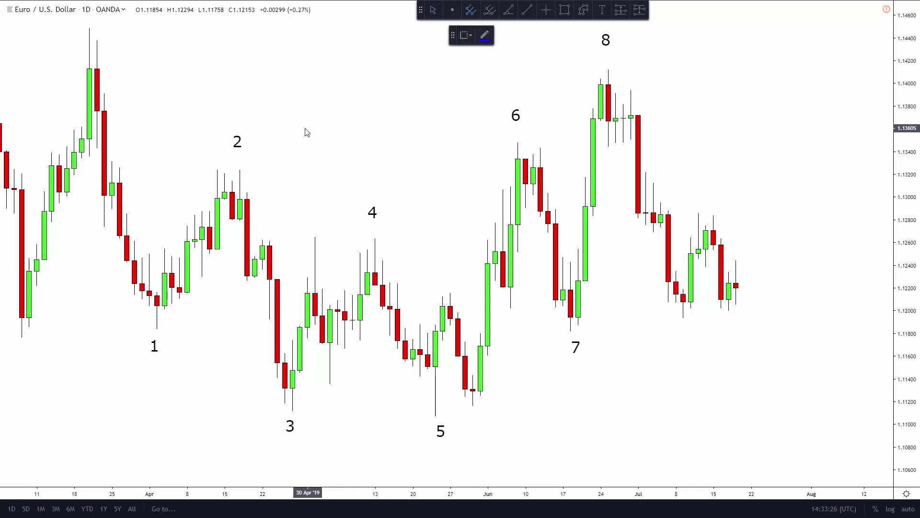
click(157, 329)
click(240, 169)
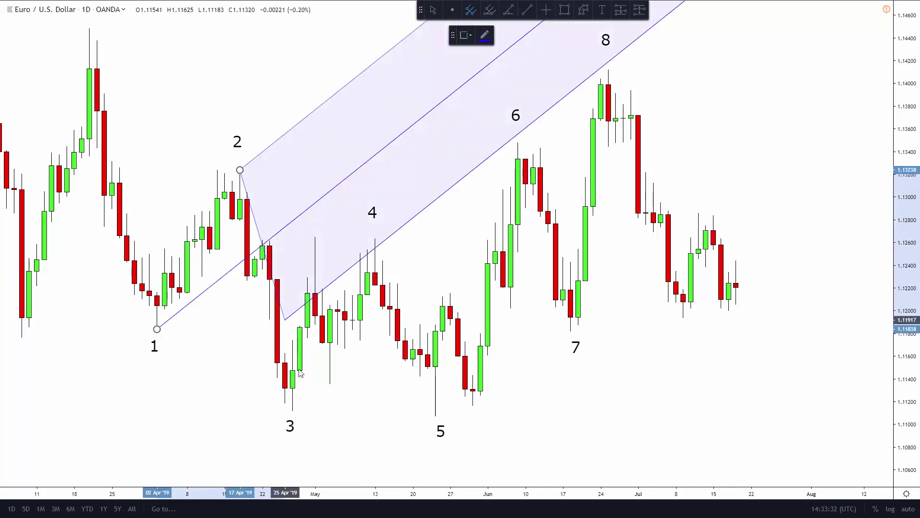
click(292, 410)
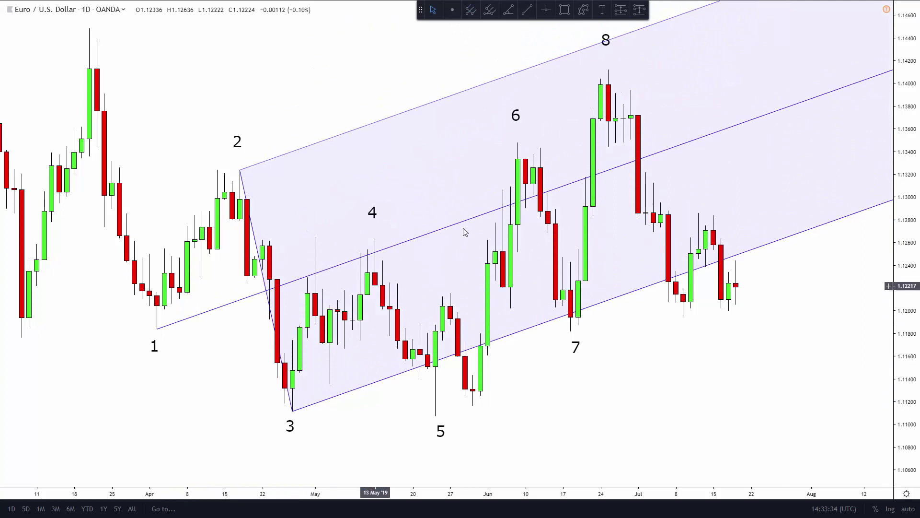
click(490, 9)
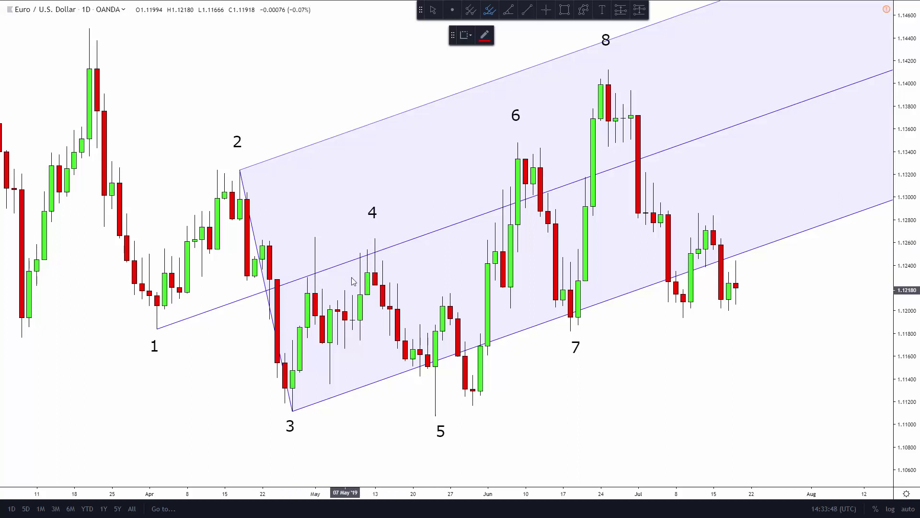
Draw a red pitchfork through points 1, 2 and 3 and dismiss the promotional popup.
click(157, 329)
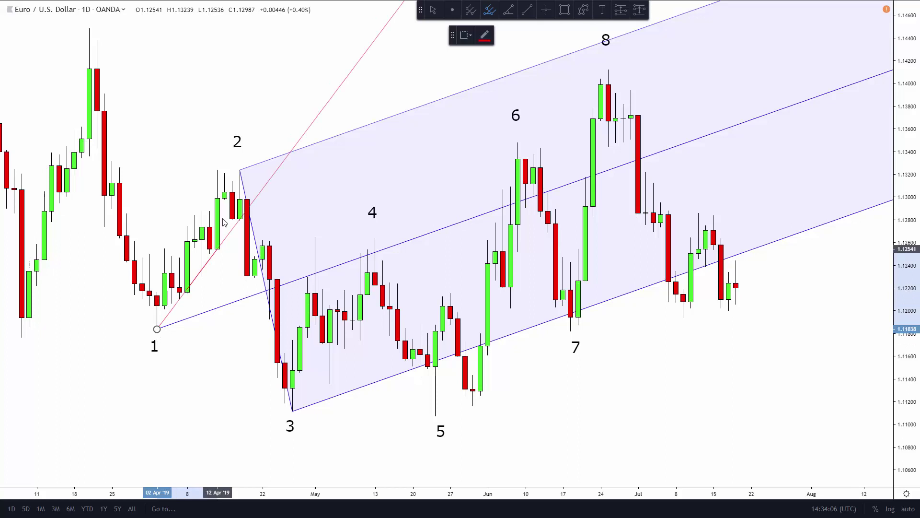
click(241, 170)
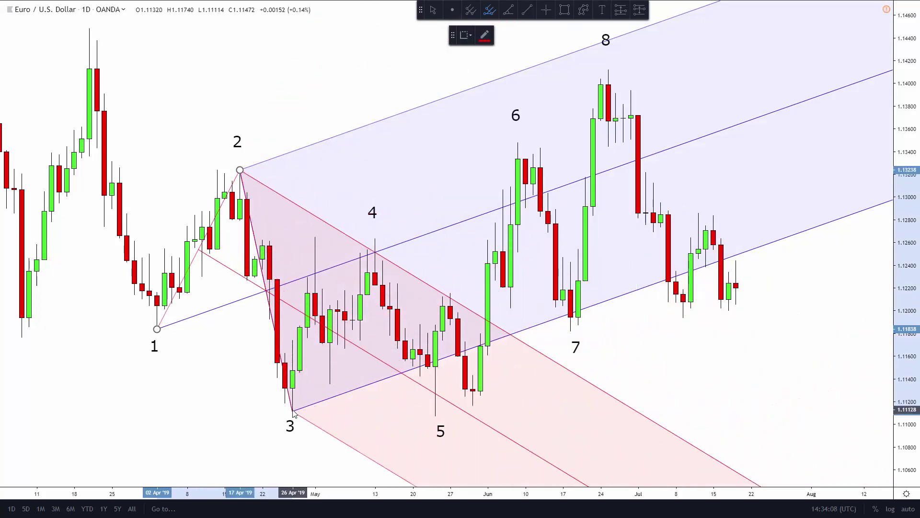
click(293, 411)
click(276, 409)
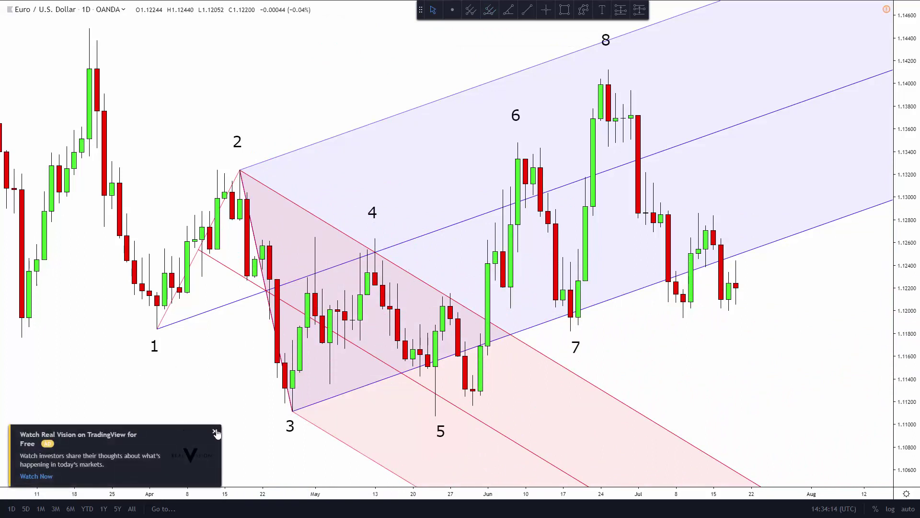
click(215, 432)
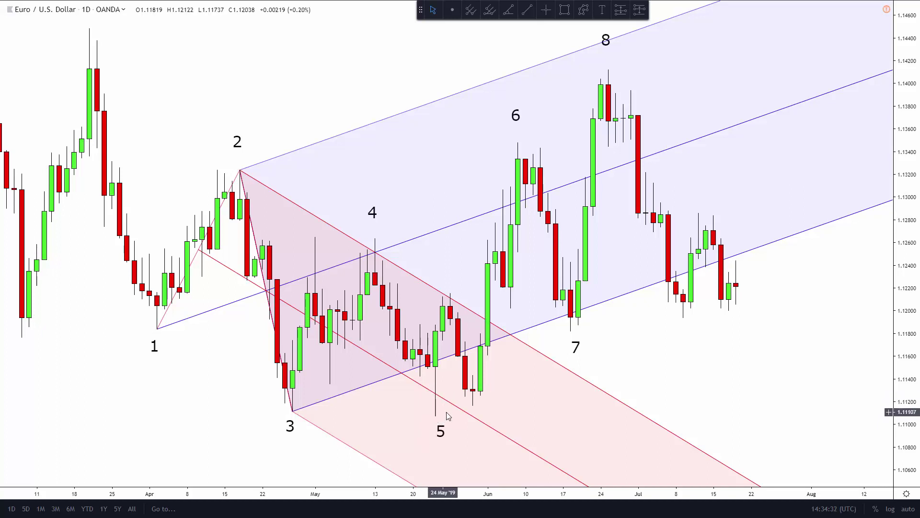
Delete the red pitchfork and move the blue pitchfork's anchors onto points 2, 3 and 4.
click(406, 274)
key(Delete)
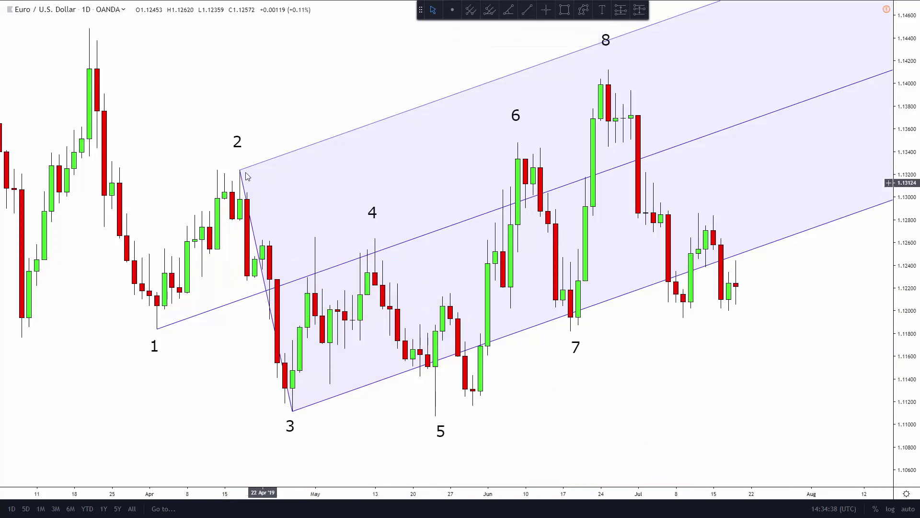
click(240, 172)
drag(241, 174, 375, 238)
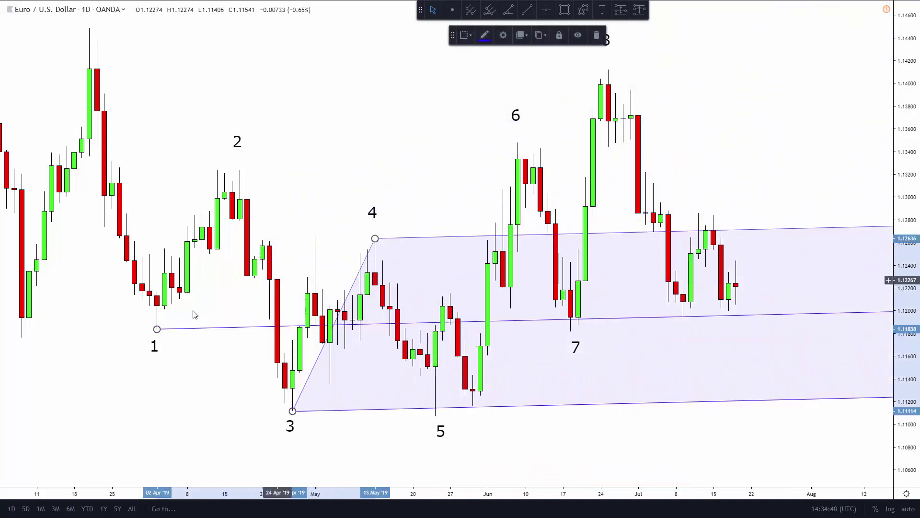
drag(158, 334, 241, 171)
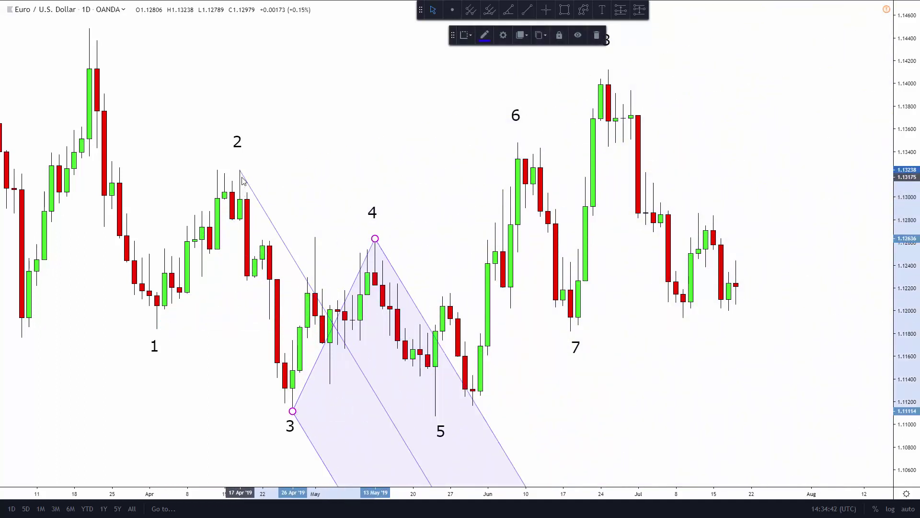
click(287, 191)
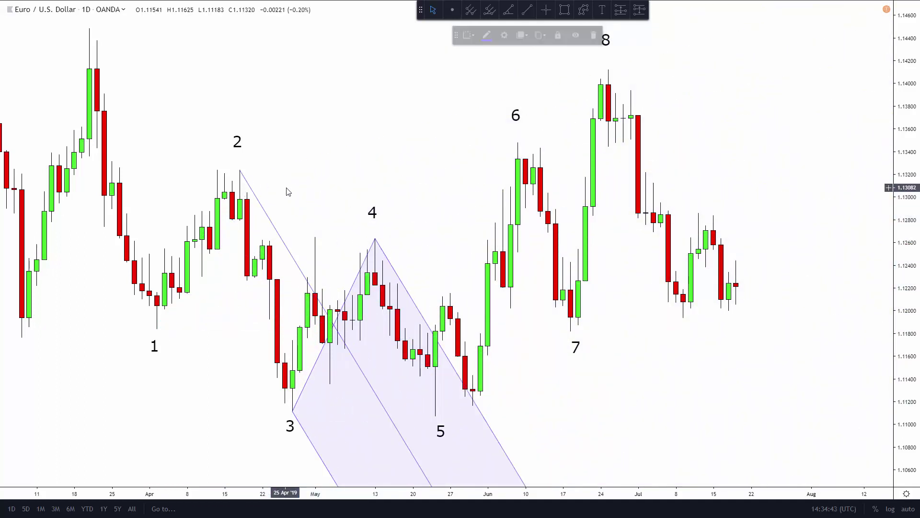
click(489, 14)
Draw a red pitchfork from point 2's high through point 3's low and point 4's high.
click(240, 170)
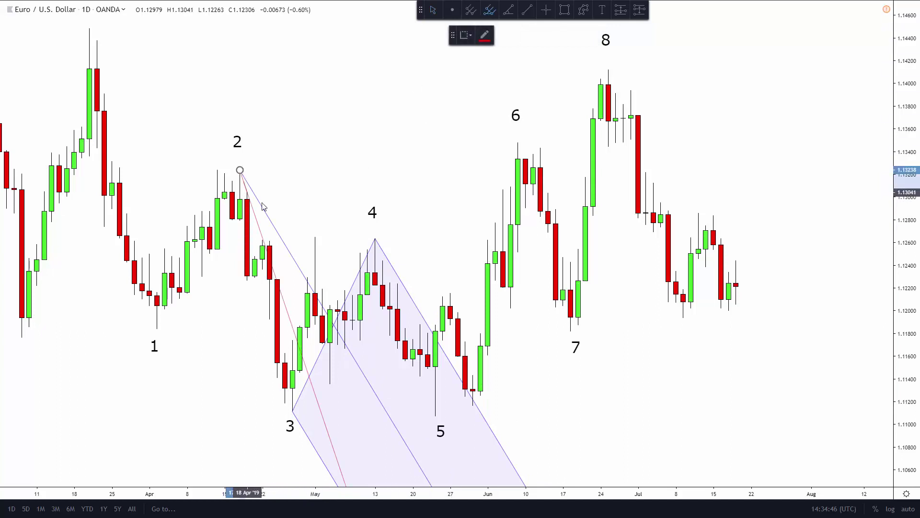
click(293, 410)
click(376, 239)
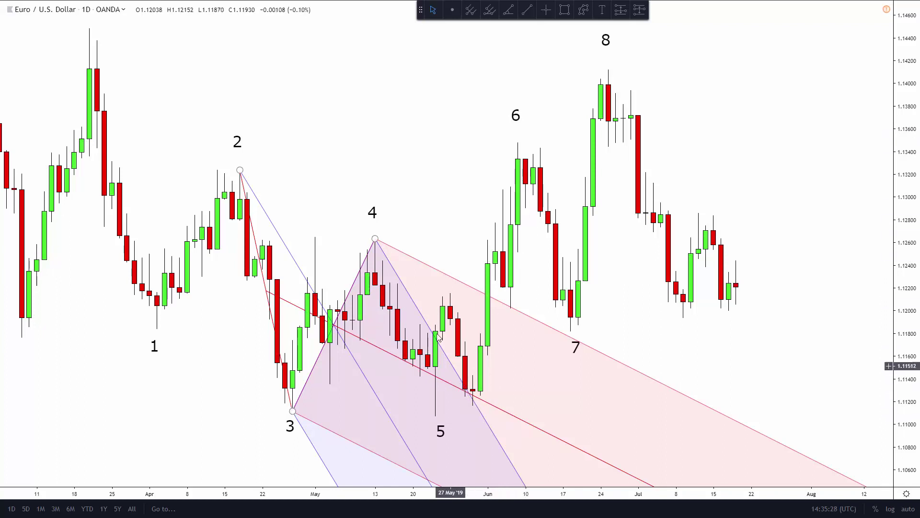
Delete the red pitchfork and re-anchor the blue one on points 3, 4 and 5.
click(428, 267)
key(Delete)
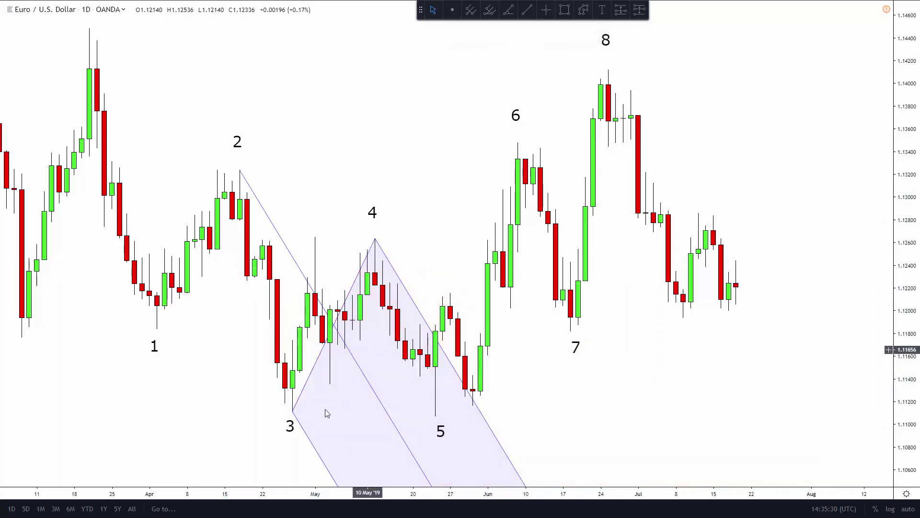
drag(292, 412, 435, 416)
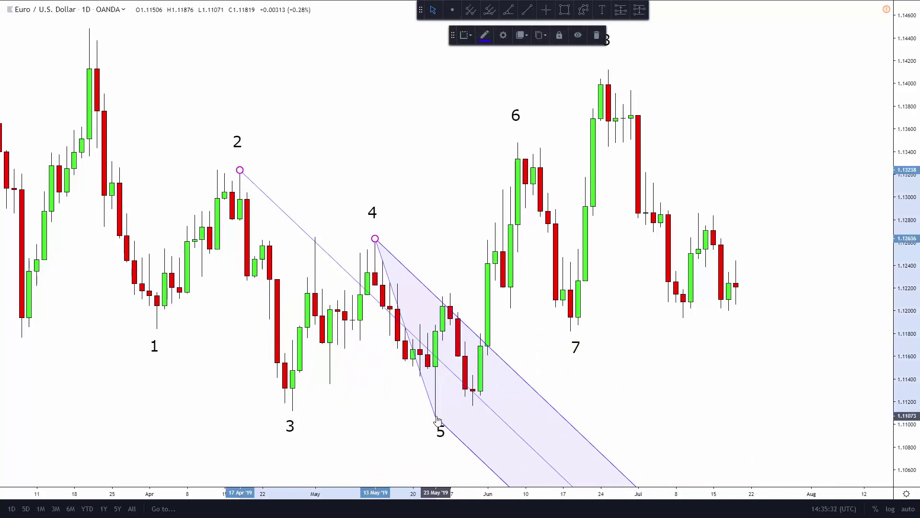
drag(239, 170, 255, 221)
drag(277, 303, 292, 411)
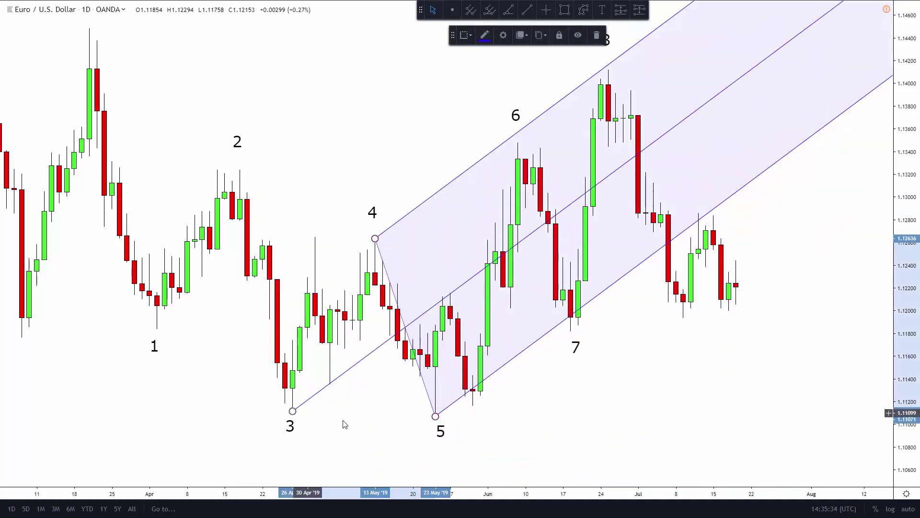
click(349, 421)
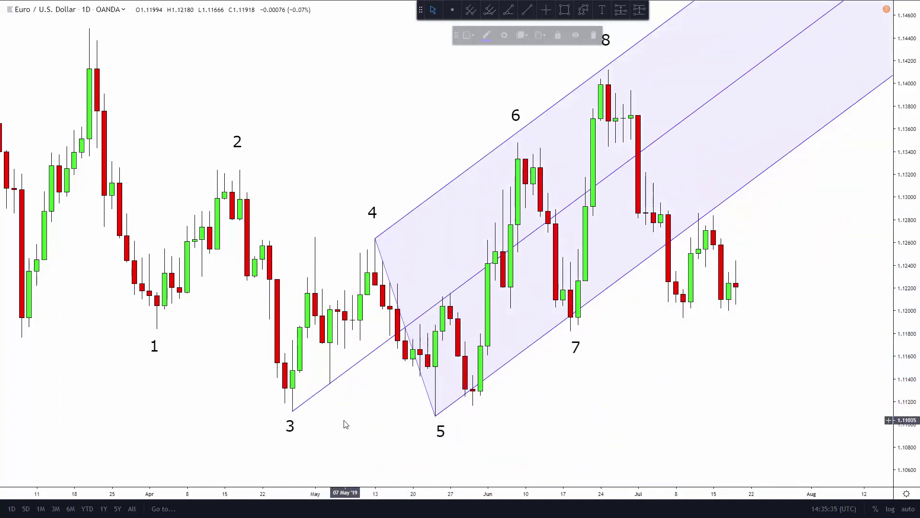
click(528, 11)
Draw a red trend line under lows 5 and 7 and place a parallel copy on highs 6 and 8.
click(473, 406)
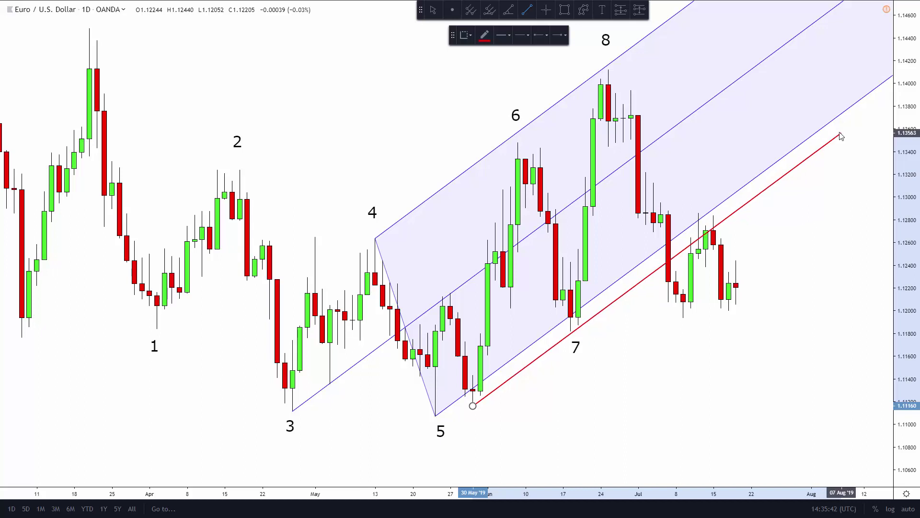
click(841, 128)
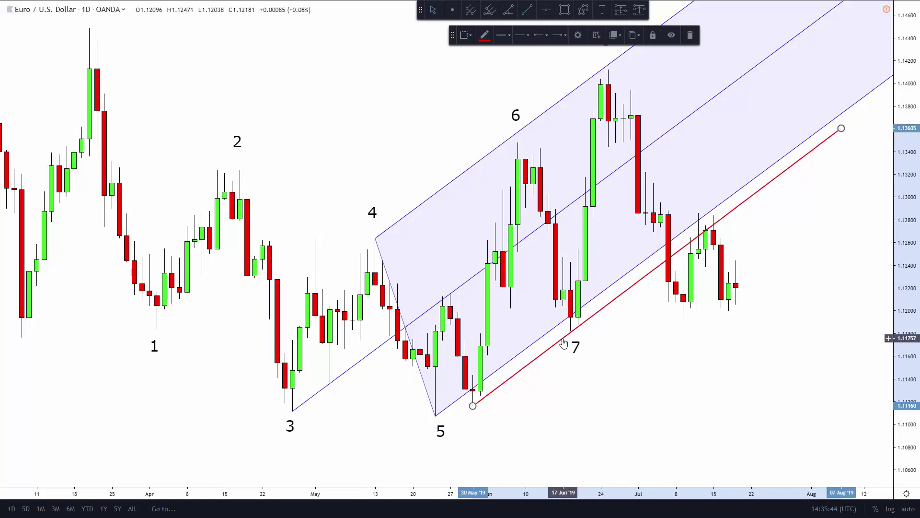
drag(563, 344, 567, 107)
click(448, 177)
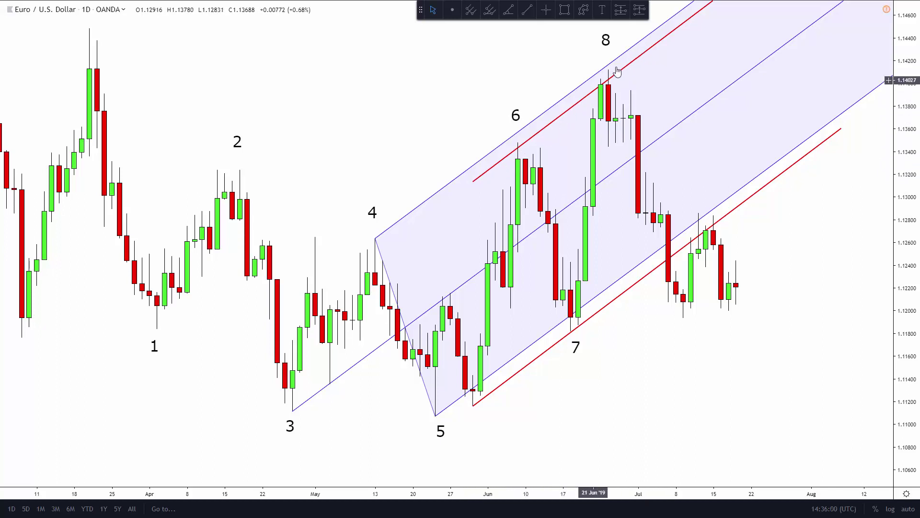
Draw a modified Schiff pitchfork anchored on low 3, peak 4 and low 5.
click(487, 16)
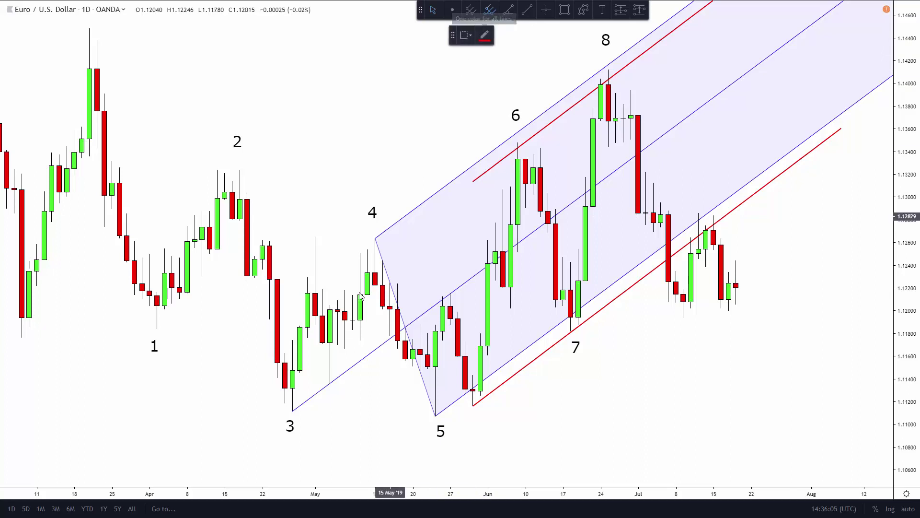
click(293, 411)
click(375, 238)
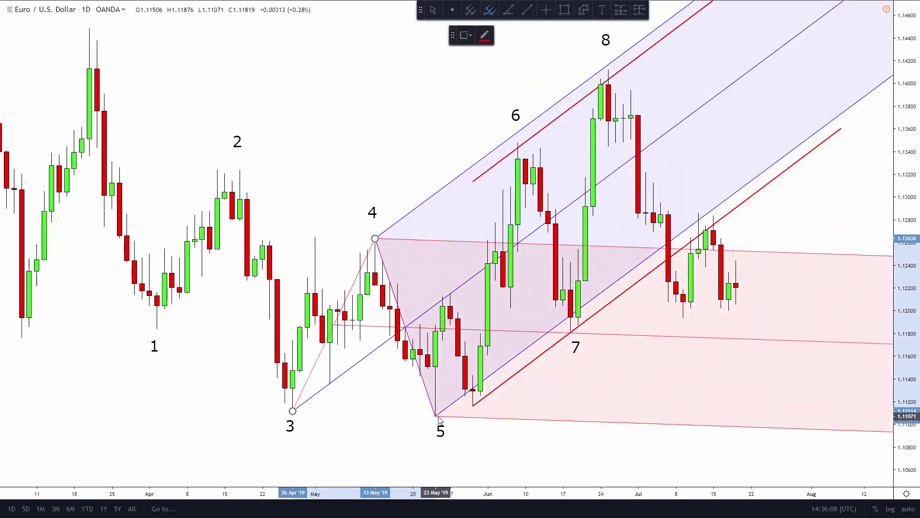
click(436, 416)
click(359, 419)
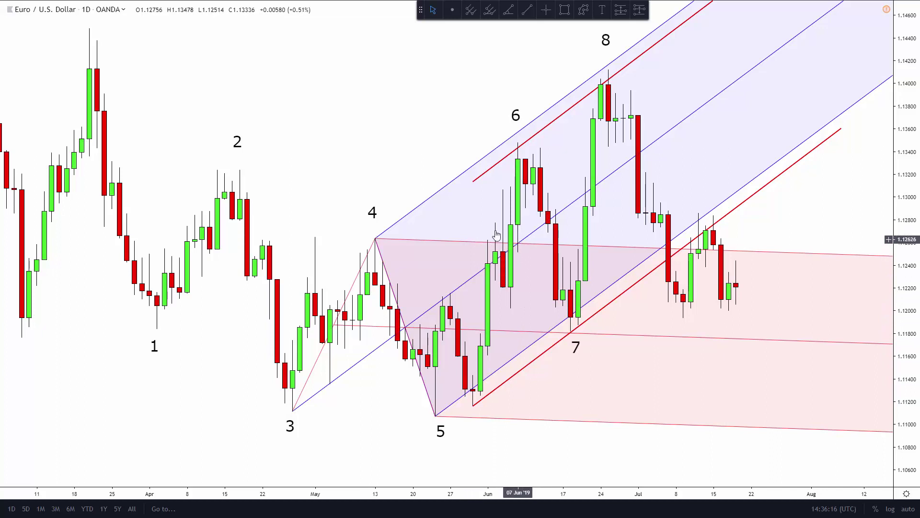
Place a copy of the pink Schiff pitchfork higher up on the chart.
click(484, 245)
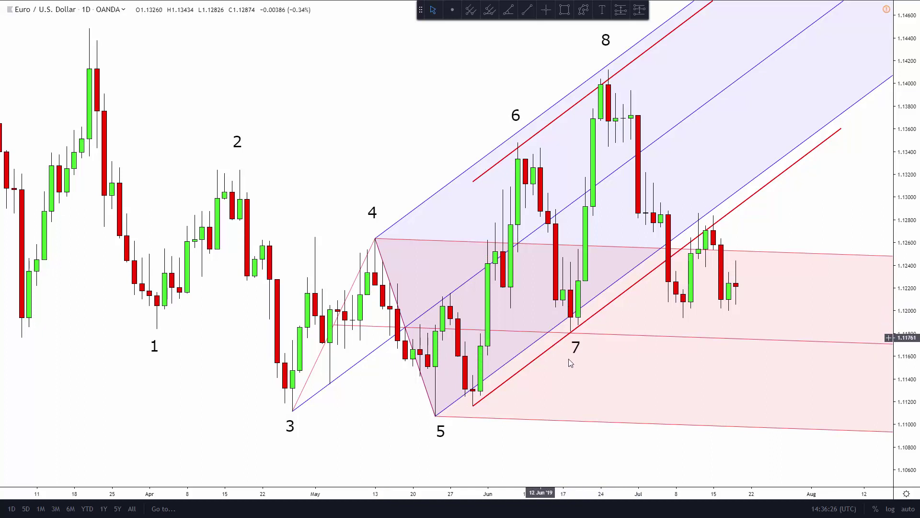
click(377, 331)
drag(377, 330, 367, 147)
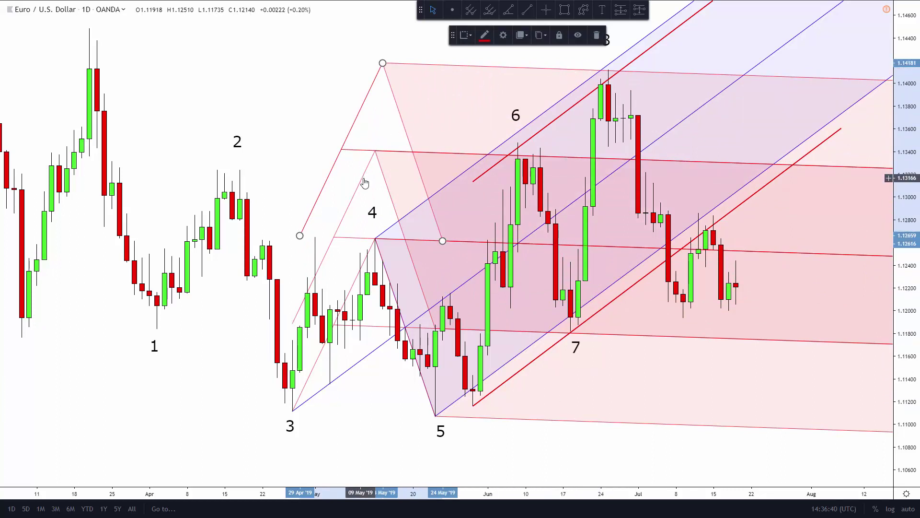
drag(305, 101, 294, 100)
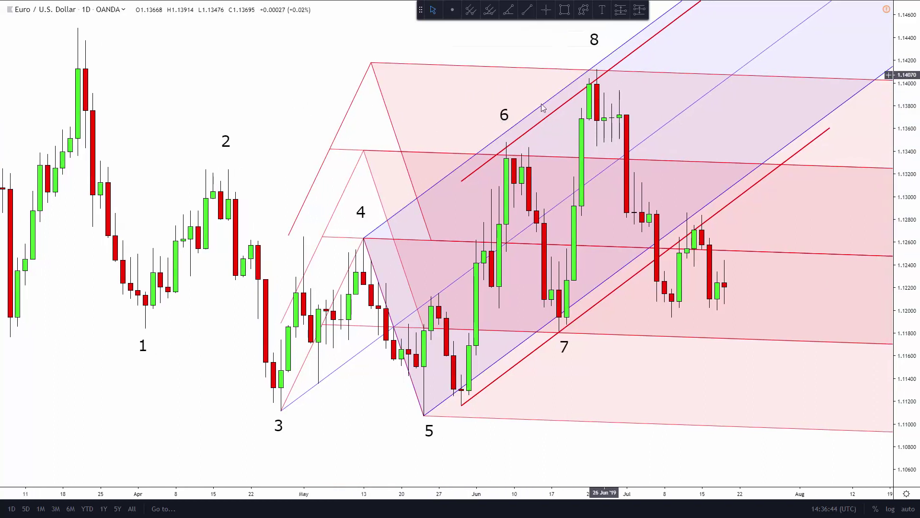
Delete the three pink Schiff pitchforks and both red trend lines.
click(444, 153)
key(Delete)
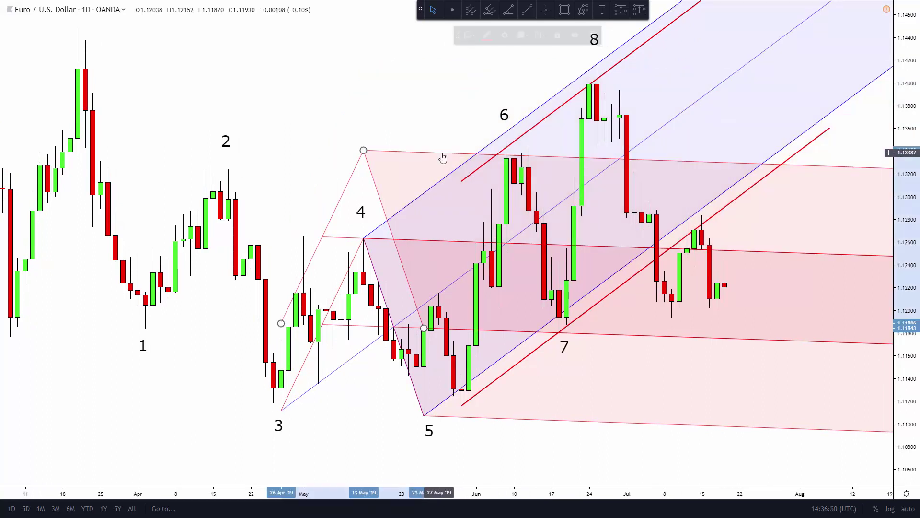
click(442, 155)
key(Delete)
click(462, 247)
key(Delete)
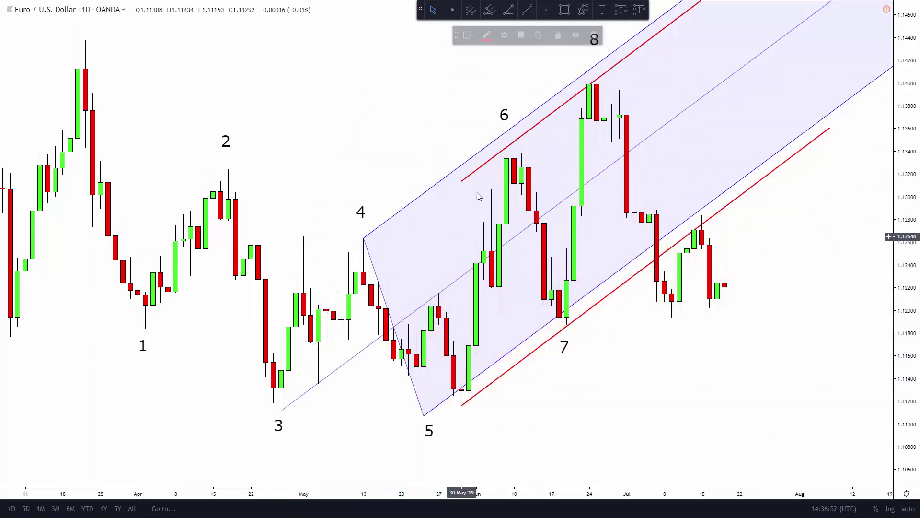
key(Delete)
click(555, 335)
key(Delete)
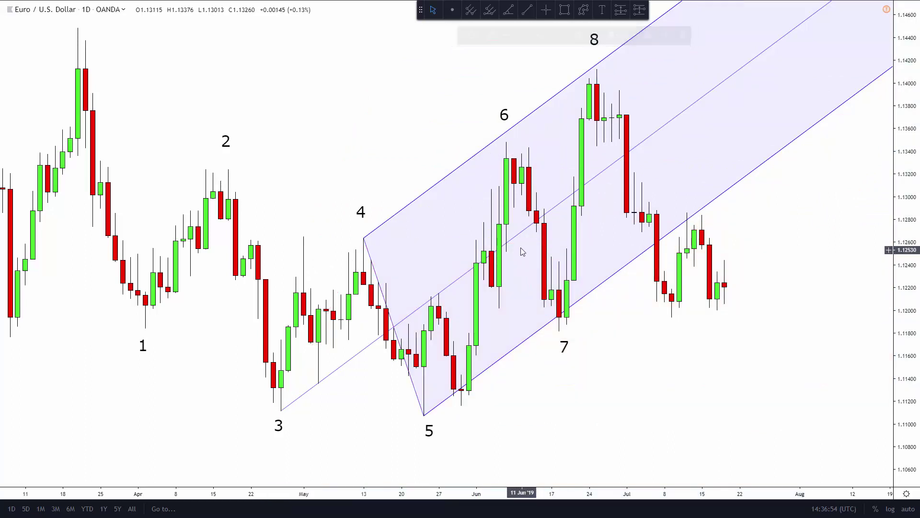
Re-anchor the blue pitchfork onto peak 4, low 5 and peak 6.
drag(365, 239, 505, 145)
drag(282, 411, 364, 239)
click(399, 216)
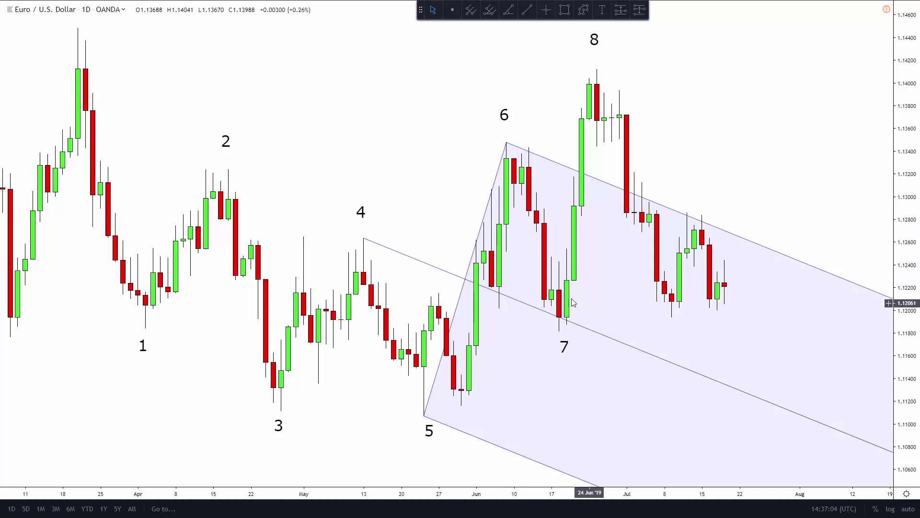
Draw a pink modified Schiff pitchfork on peak 4, low 5 and peak 6, then close the ad popup.
drag(458, 212, 385, 207)
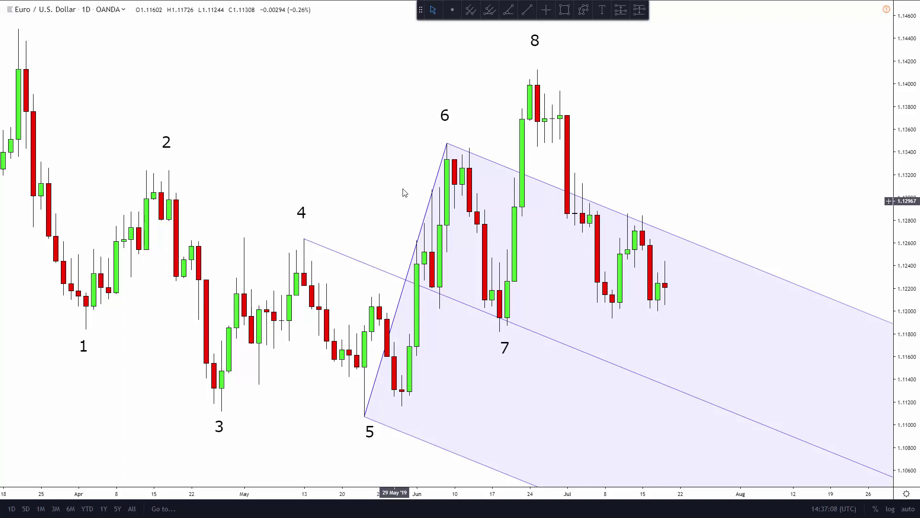
click(489, 16)
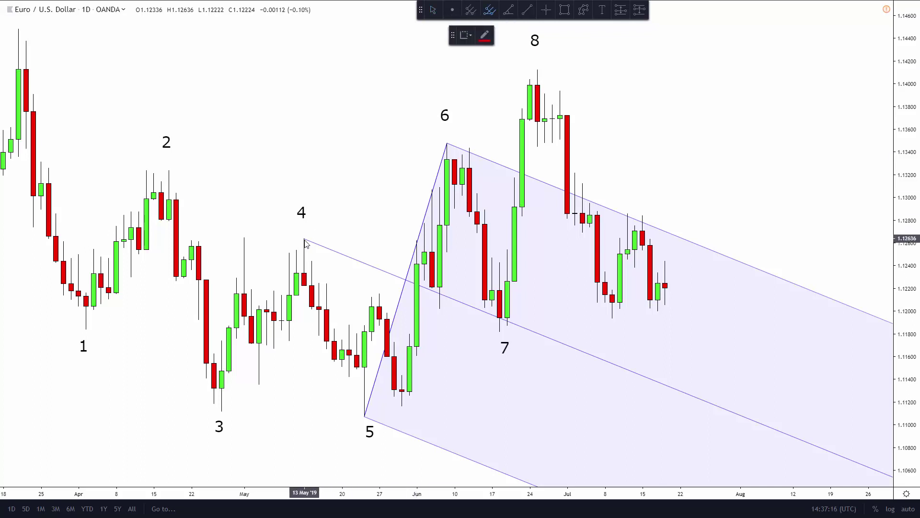
click(304, 239)
click(365, 416)
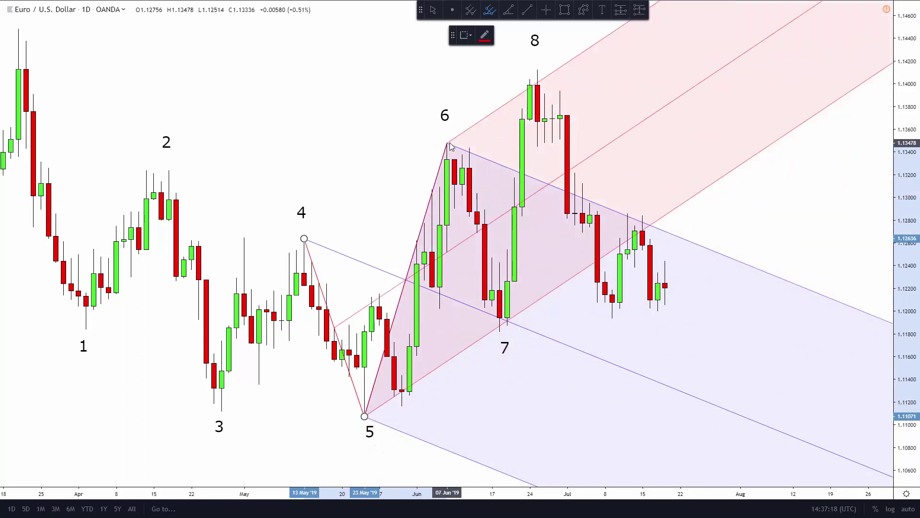
click(450, 144)
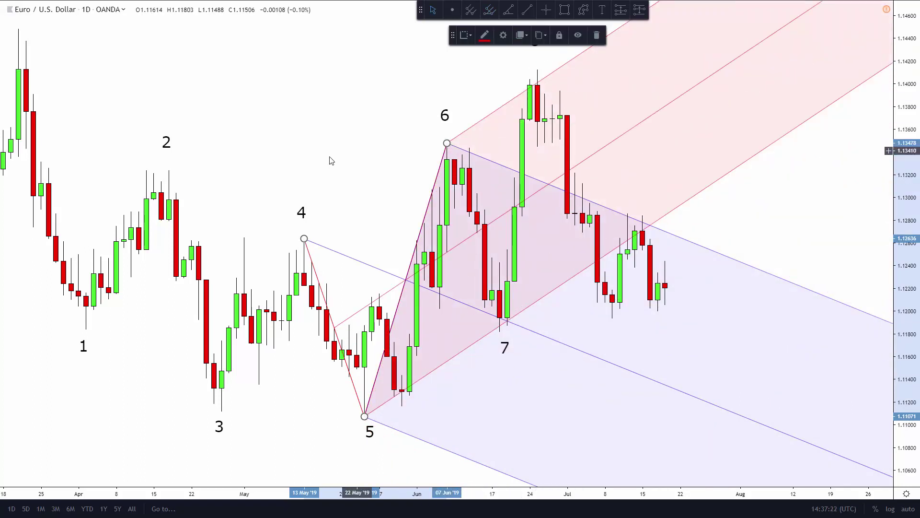
click(303, 164)
click(217, 430)
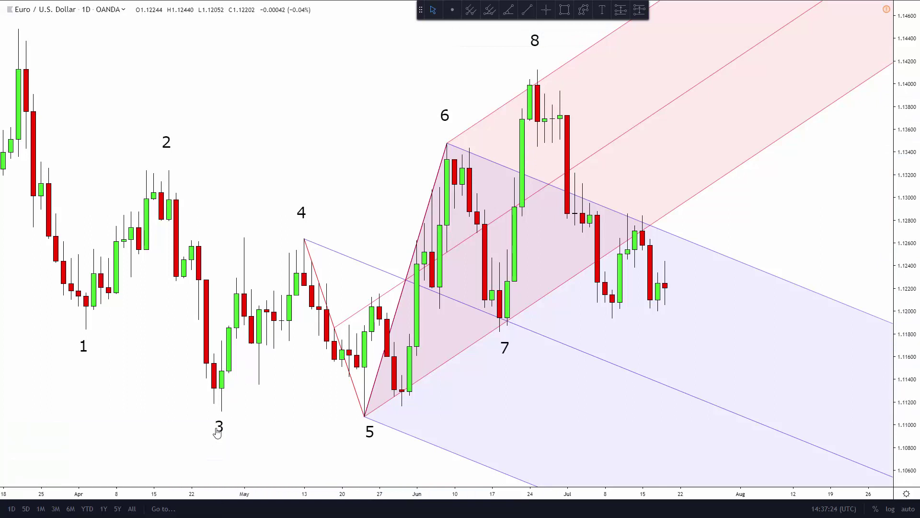